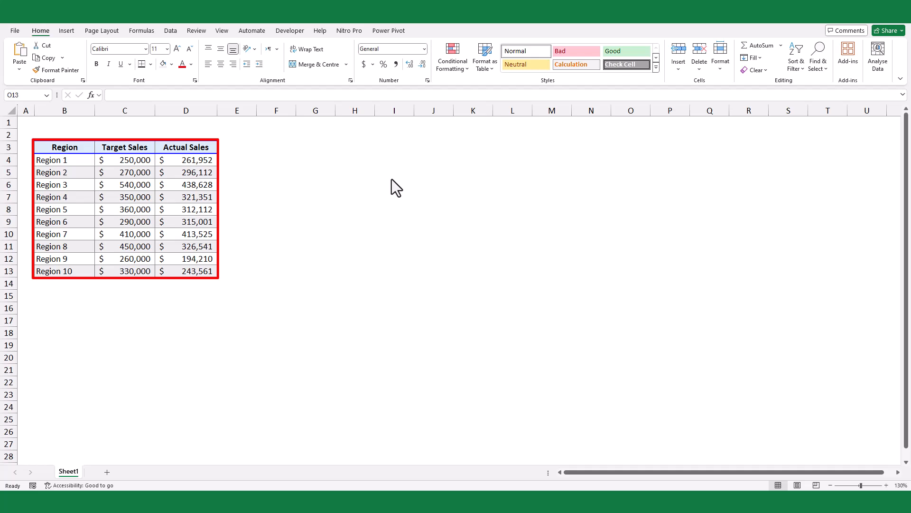
Step: Insert the recommended Clustered Column chart from the Region, Target Sales and Actual Sales data in B3:D13
left_click(234, 309)
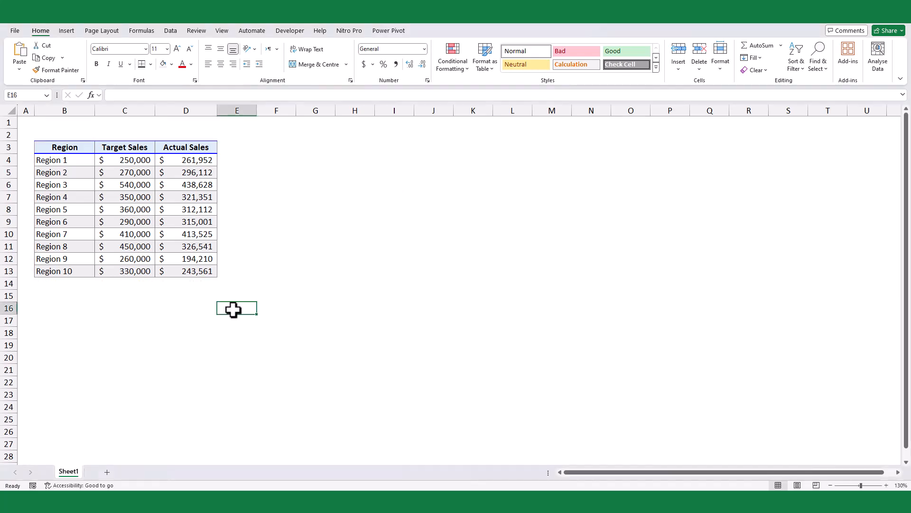
left_click(75, 152)
left_click(201, 269, "shift")
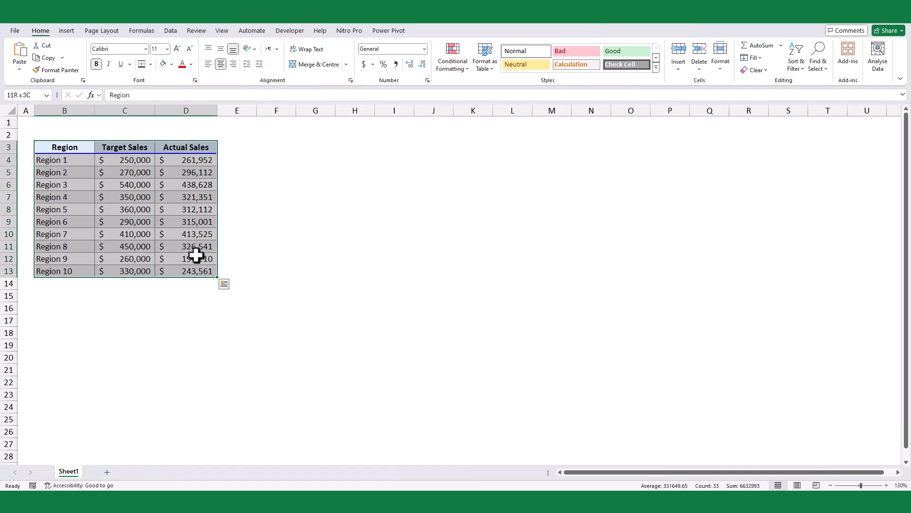
left_click(69, 30)
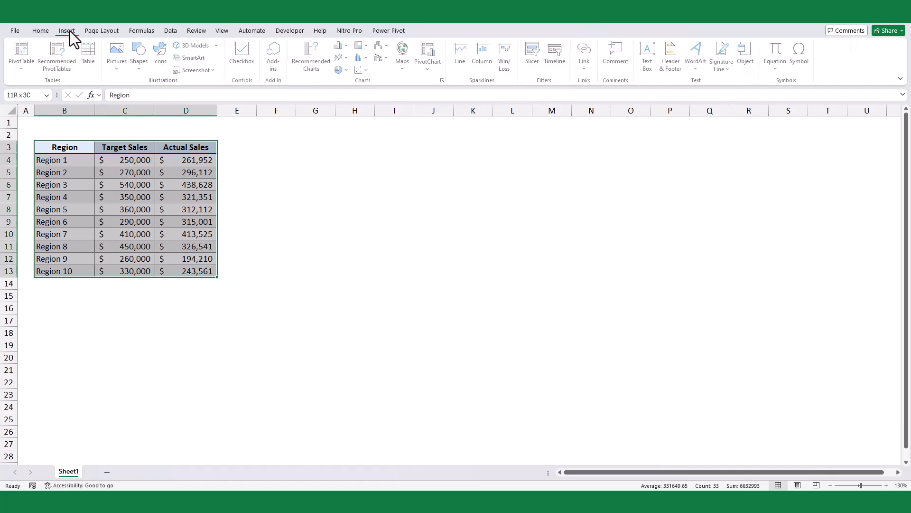
left_click(308, 64)
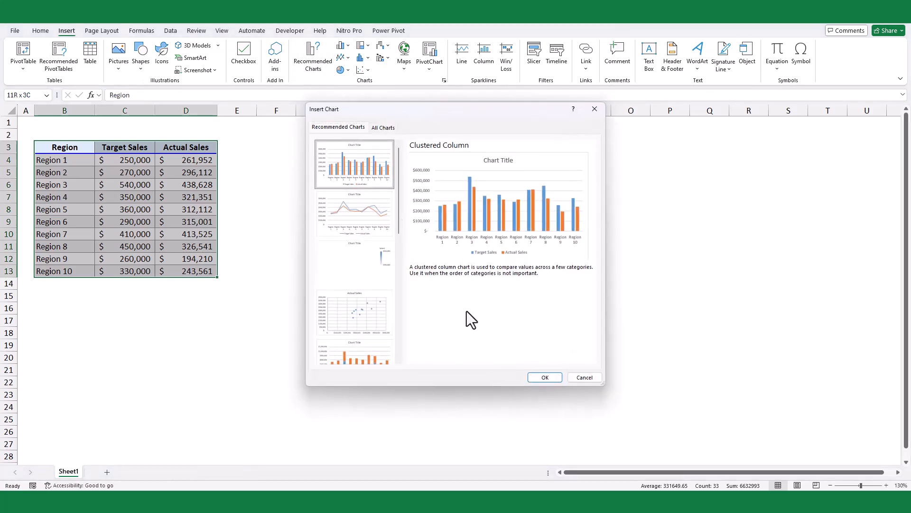
left_click(544, 377)
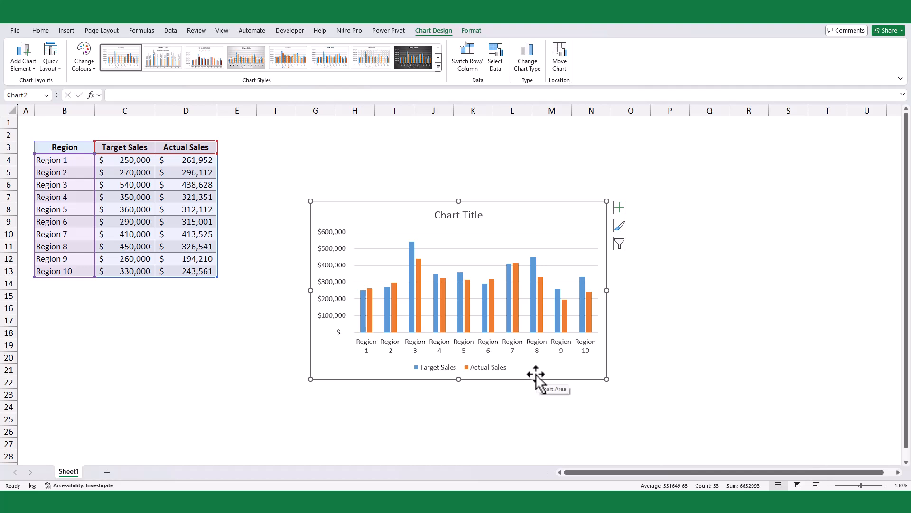
Step: Widen the chart so each region label fits on one line, and delete its vertical axis and gridlines
left_click(459, 369)
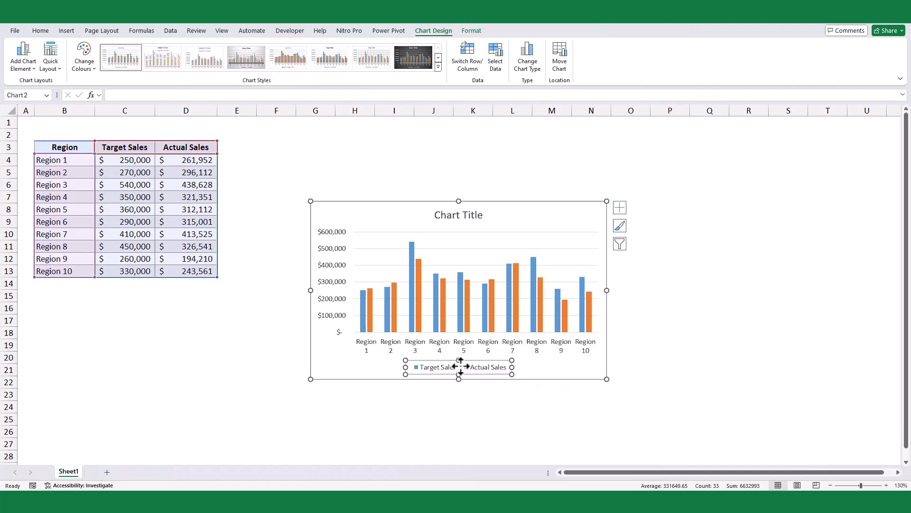
left_click_drag(610, 291, 663, 291)
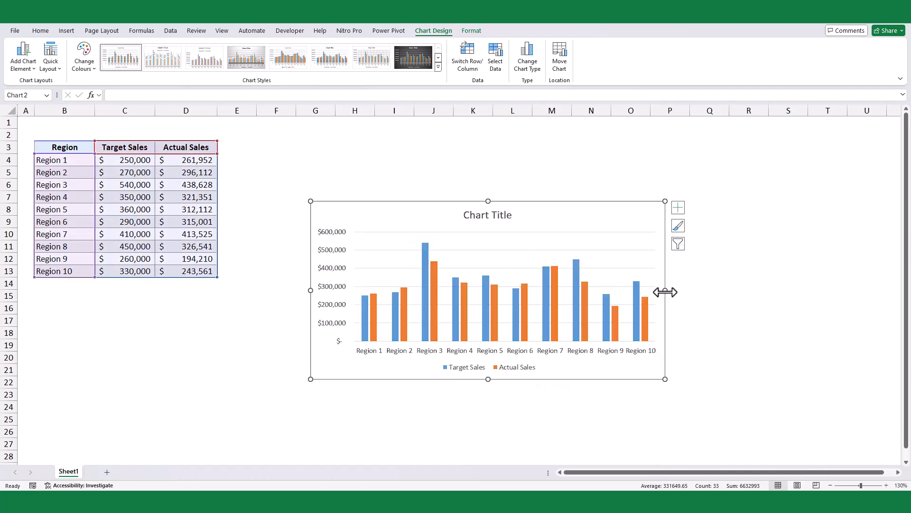
left_click(338, 287)
key("Delete")
left_click(352, 286)
key("Delete")
Step: Title the chart "Region wise Sales Comparison" and move it up so it sits beside the data table
triple_click(479, 214)
type("Region wise Sales Comparison")
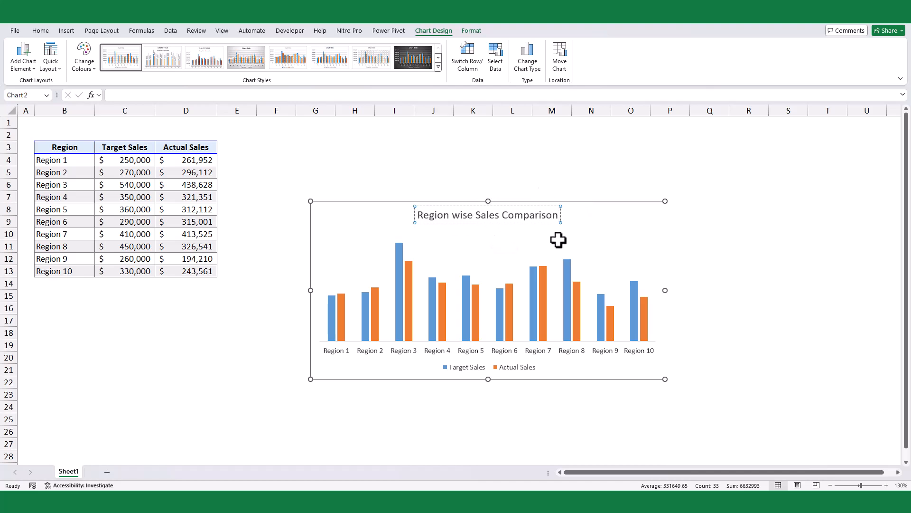
left_click_drag(588, 238, 564, 183)
left_click(434, 345)
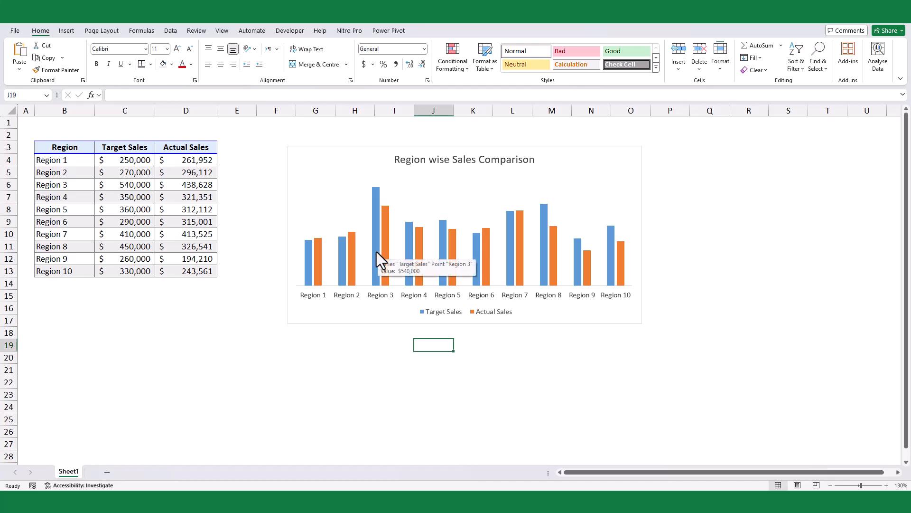
Step: Change the Target Sales series to a Scatter chart type plotted on the primary axis
left_click(377, 252)
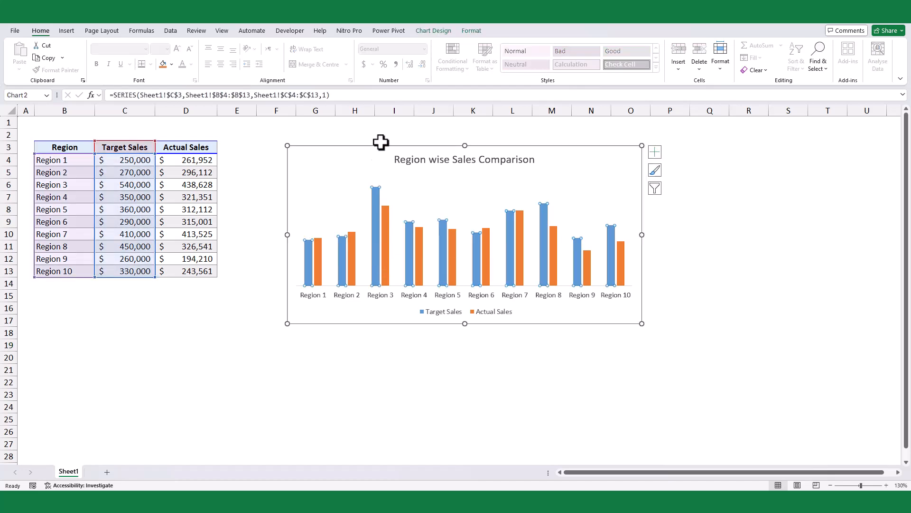
left_click(449, 30)
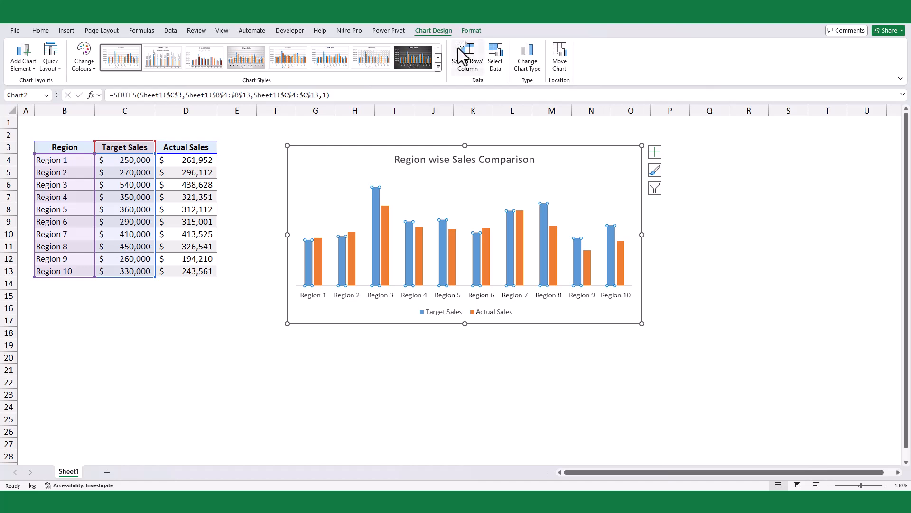
left_click(522, 66)
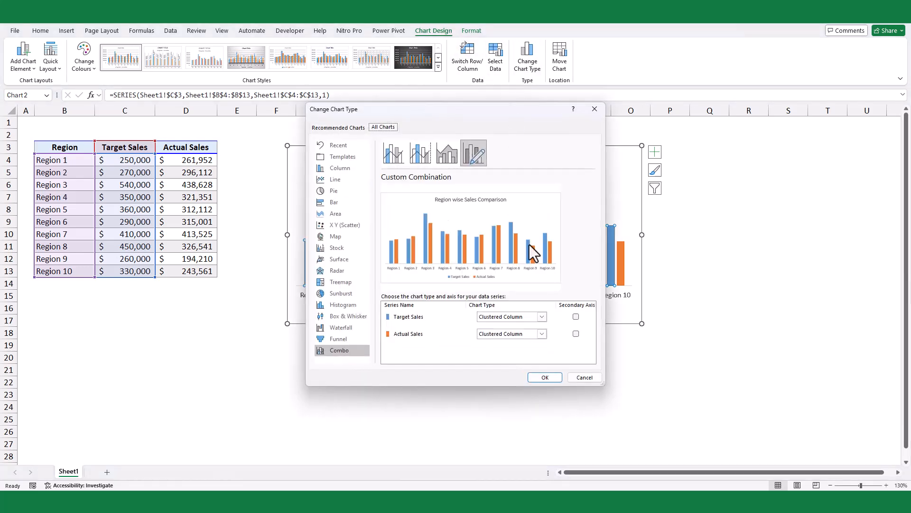
left_click(489, 318)
scroll(493, 266, "down", 5)
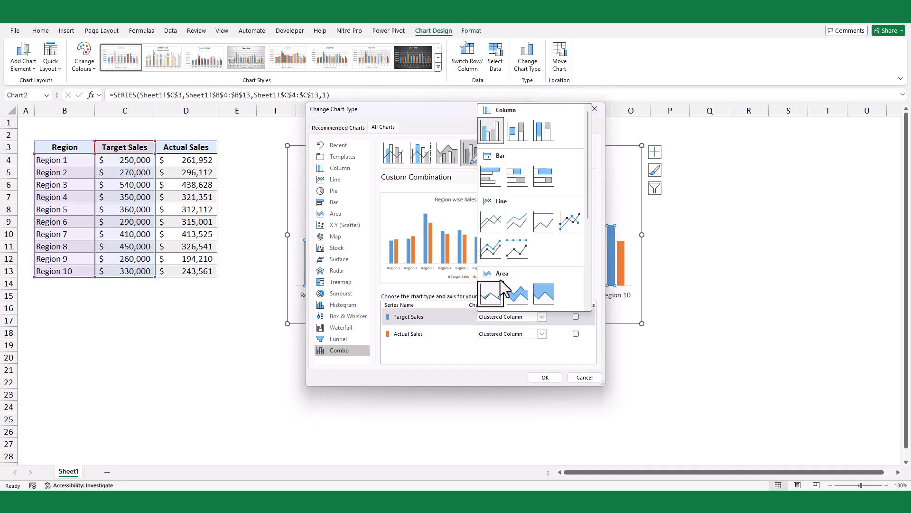
left_click(487, 226)
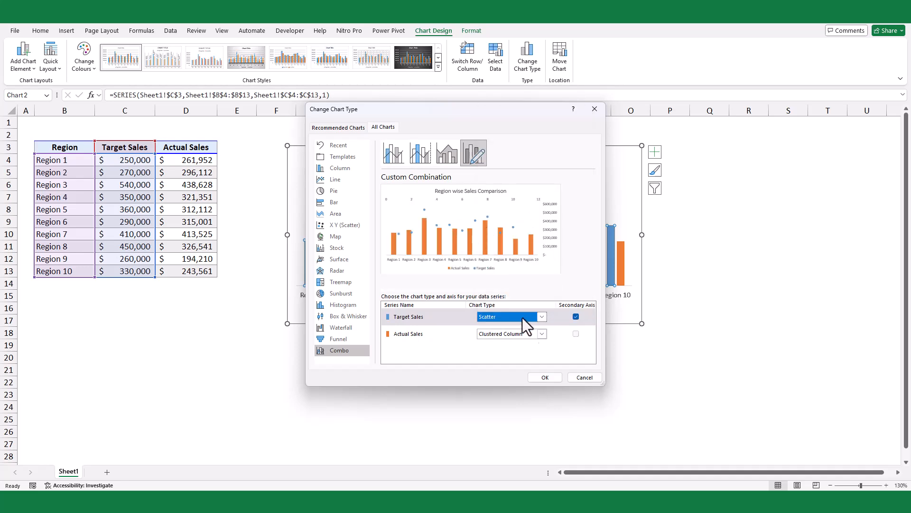
left_click(576, 317)
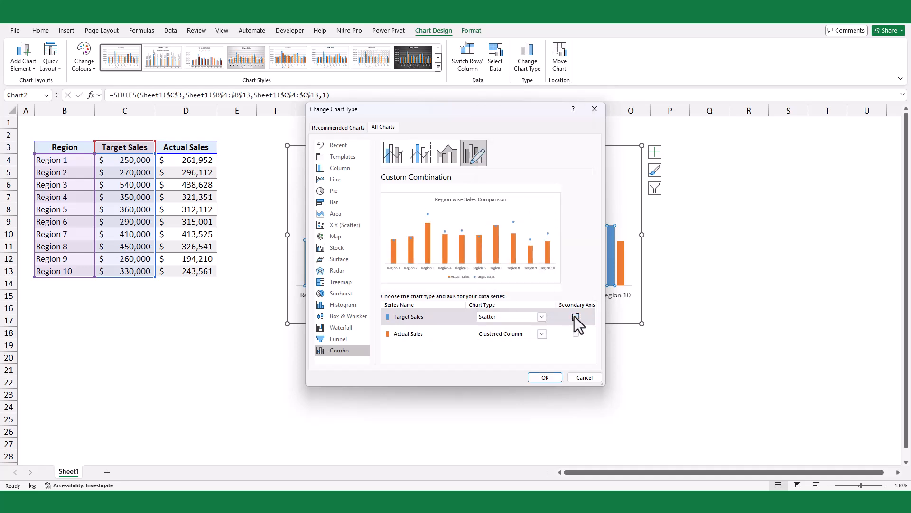
left_click(539, 377)
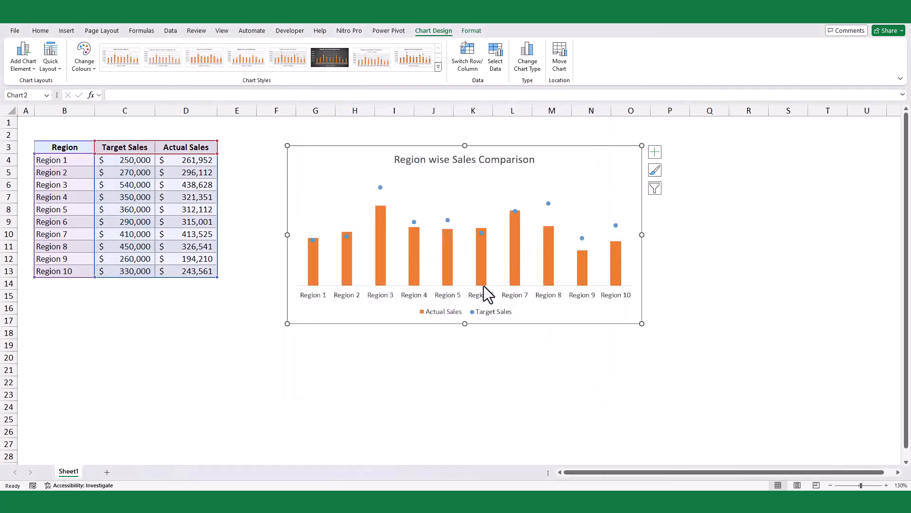
Step: Format the Target Sales markers as the built-in dash type
left_click(414, 223)
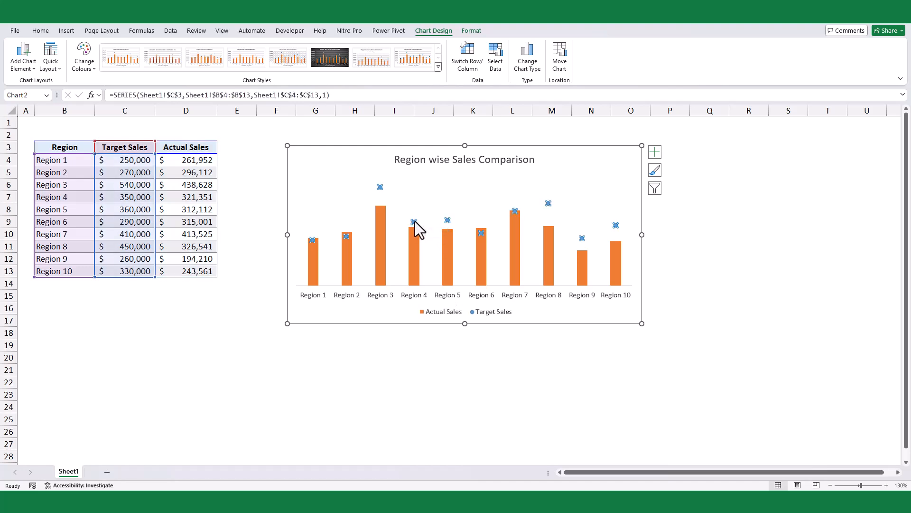
left_click(471, 33)
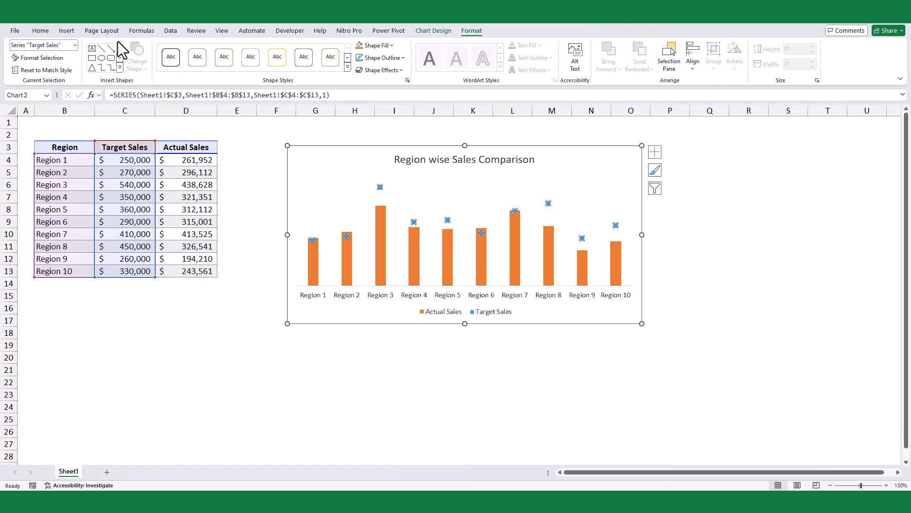
left_click(53, 59)
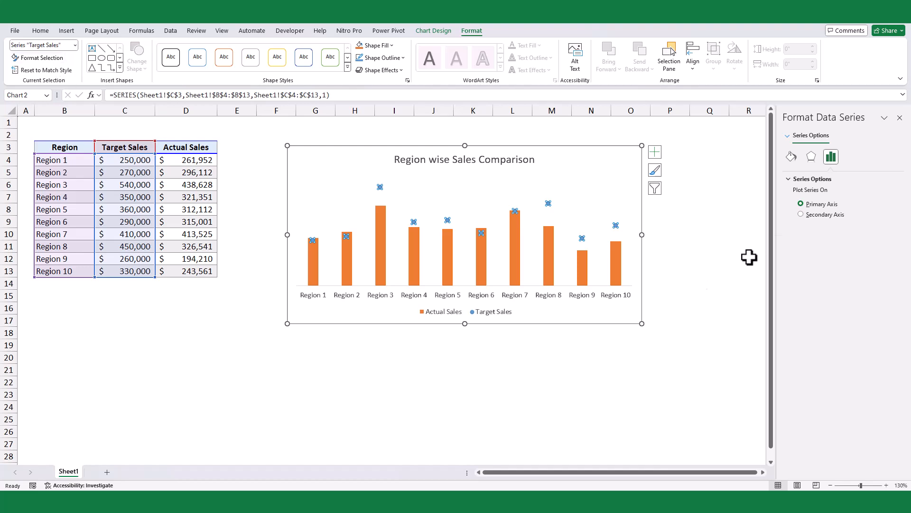
left_click(792, 158)
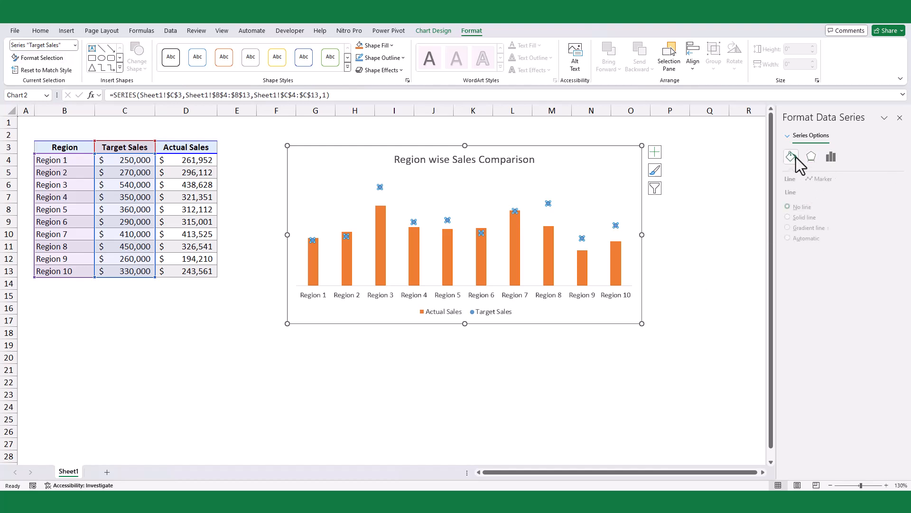
left_click(824, 180)
left_click(810, 193)
left_click(812, 228)
left_click(833, 239)
left_click(822, 303)
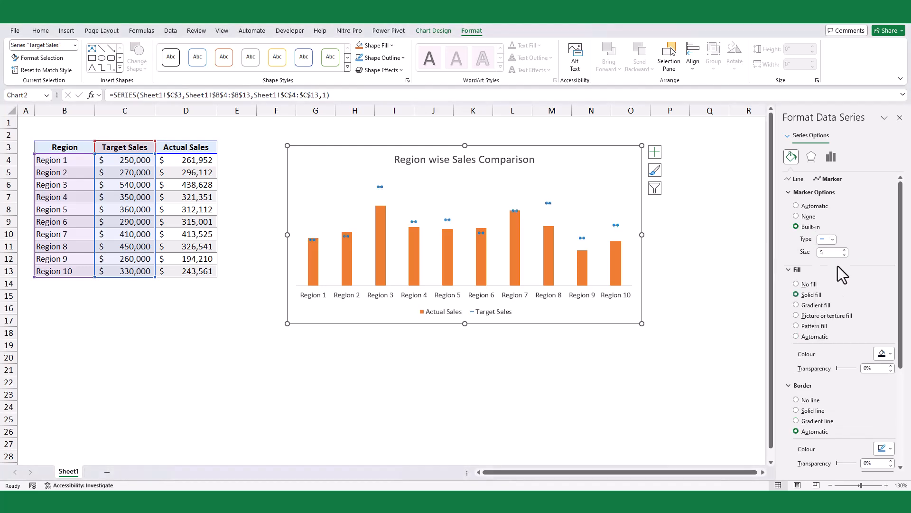
Step: Fill the Actual Sales columns with a light orange theme colour and shift the chart one column further from the table
left_click(382, 256)
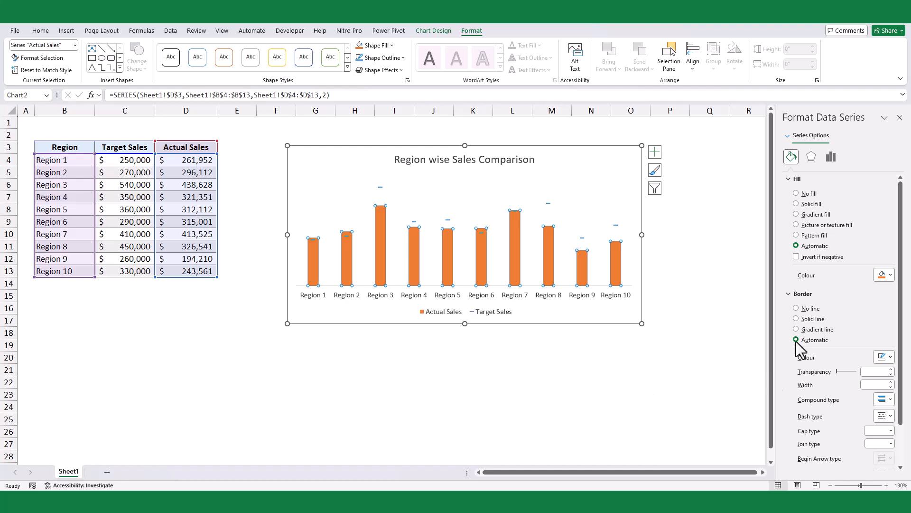
left_click(886, 275)
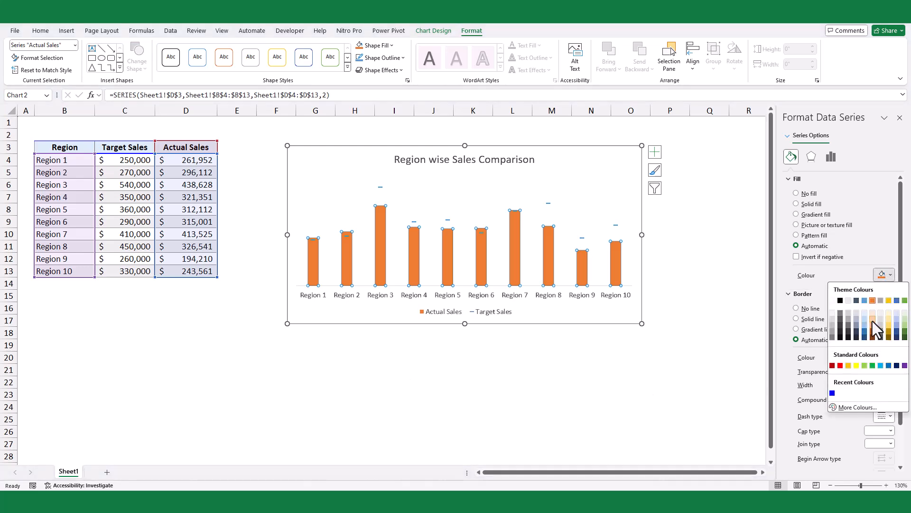
left_click(873, 319)
left_click(660, 343)
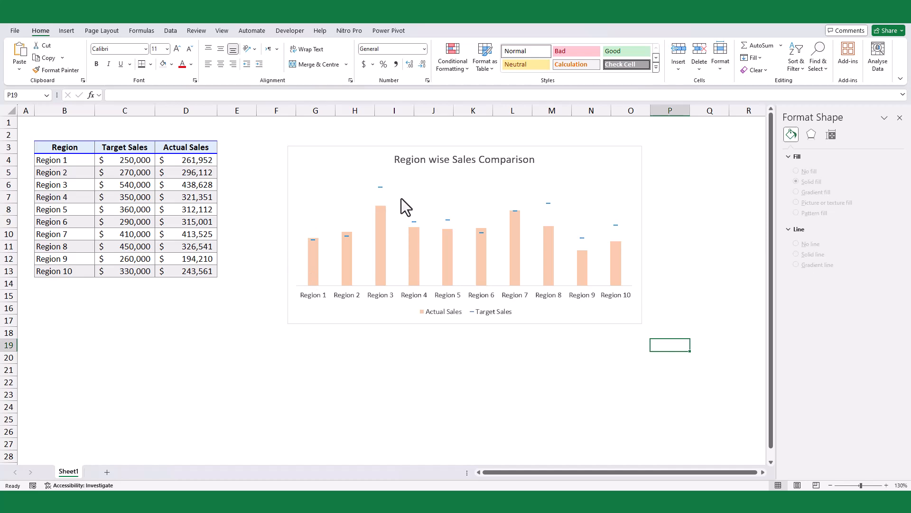
left_click_drag(397, 195, 438, 191)
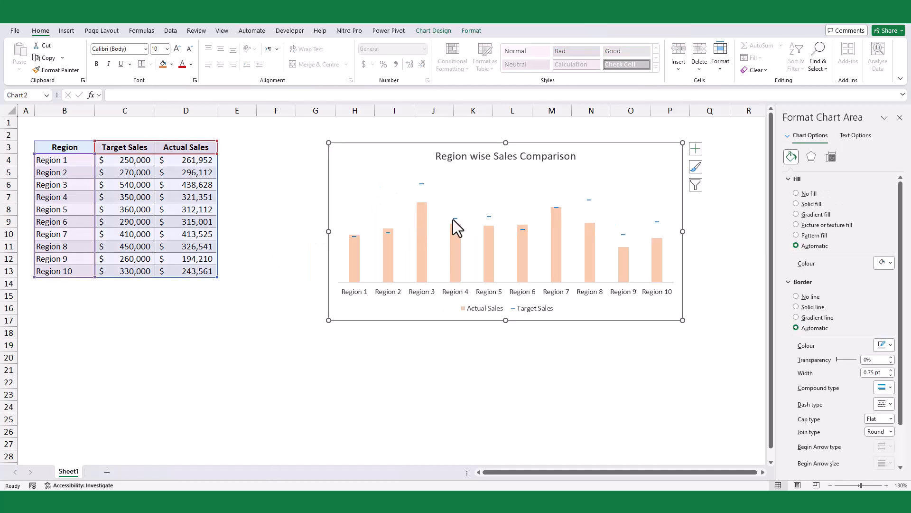
left_click(386, 246)
Step: In E4, enter =IF(D4=MAX($D$4:$D$13),D4,NA()) to return only the highest actual sales value
left_click(240, 149)
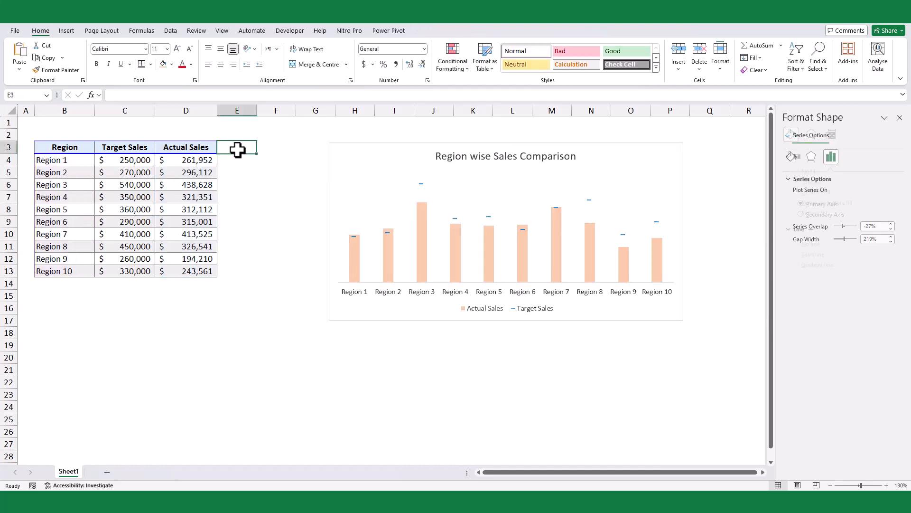
left_click(239, 161)
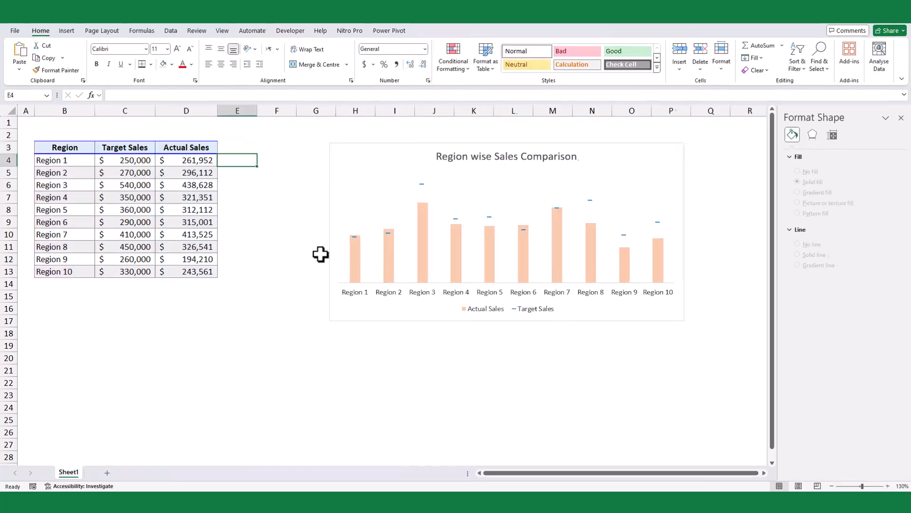
type("=IF(")
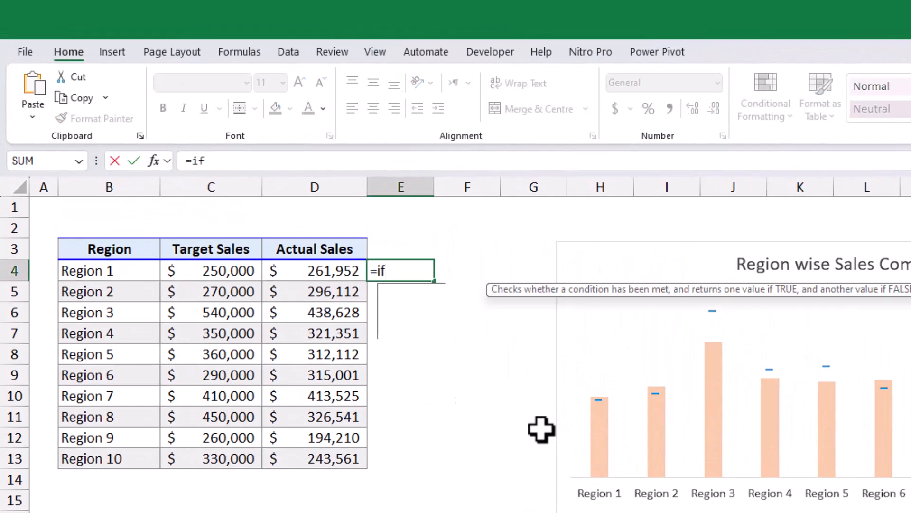
left_click(336, 270)
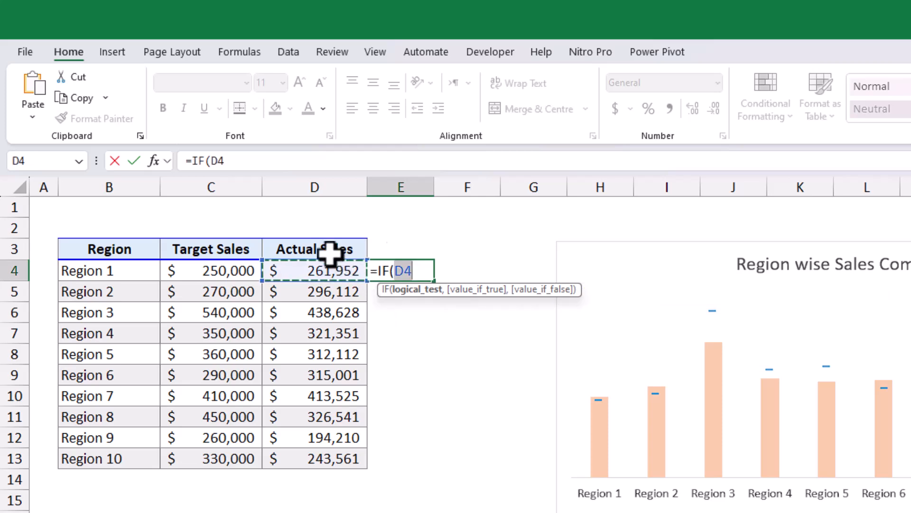
type("=max")
key("Tab")
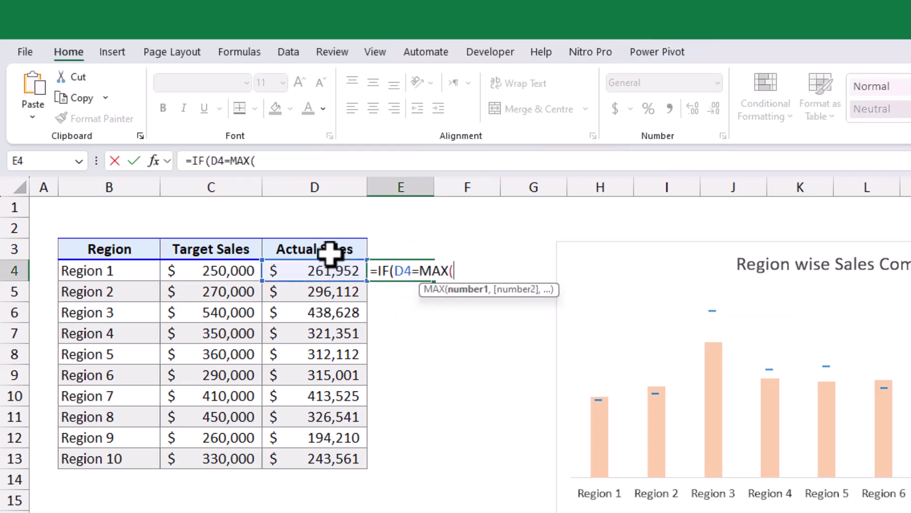
left_click(300, 272)
left_click_drag(311, 430, 318, 459)
key("F4")
type("),")
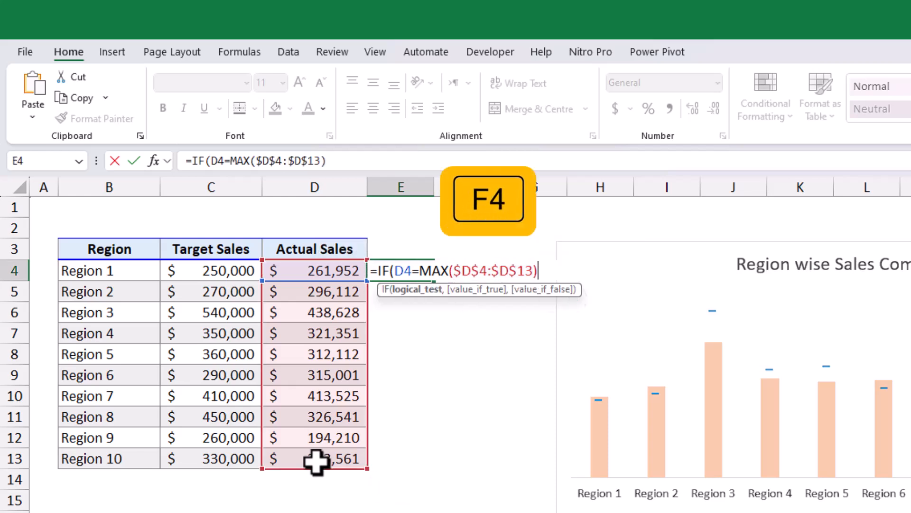
left_click(302, 270)
type(",na")
key("Tab")
type(")")
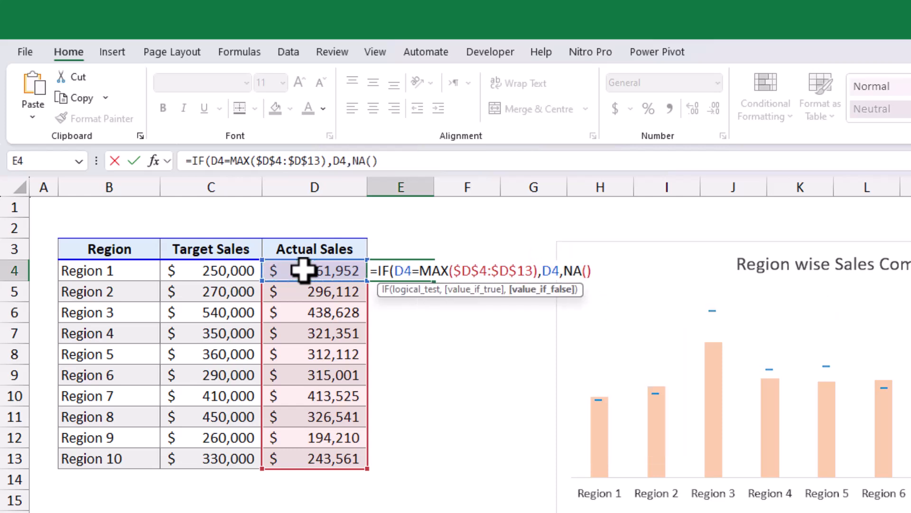
type(")")
key("Return")
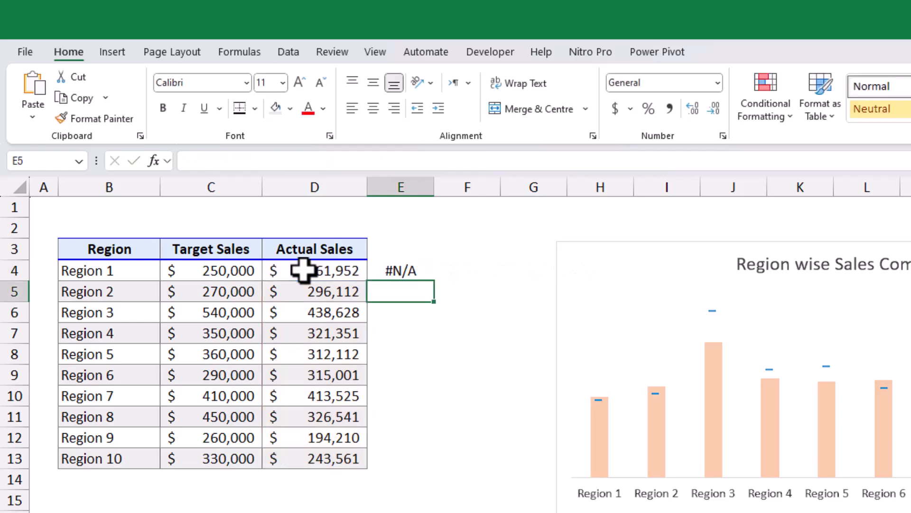
Step: Copy the formula in E4 down to E13 and check it in a couple of rows
left_click(408, 275)
left_click_drag(436, 284, 425, 472)
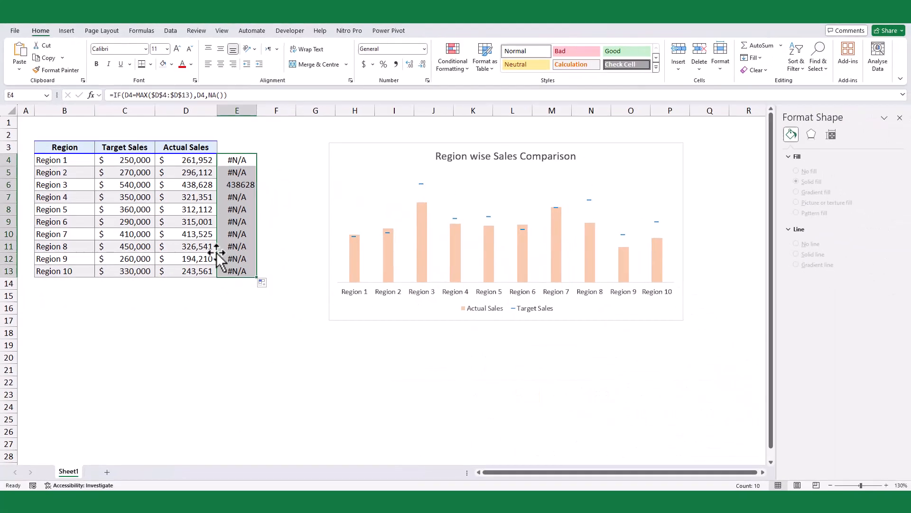
left_click(240, 184)
left_click(240, 172)
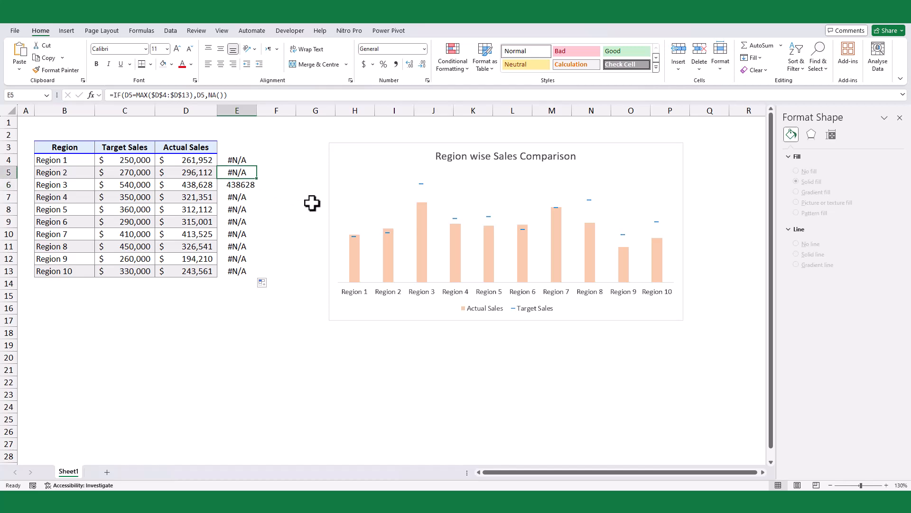
Step: Add a chart series named Maximum Sales that takes its Y values from E4:E13
right_click(404, 215)
left_click(426, 275)
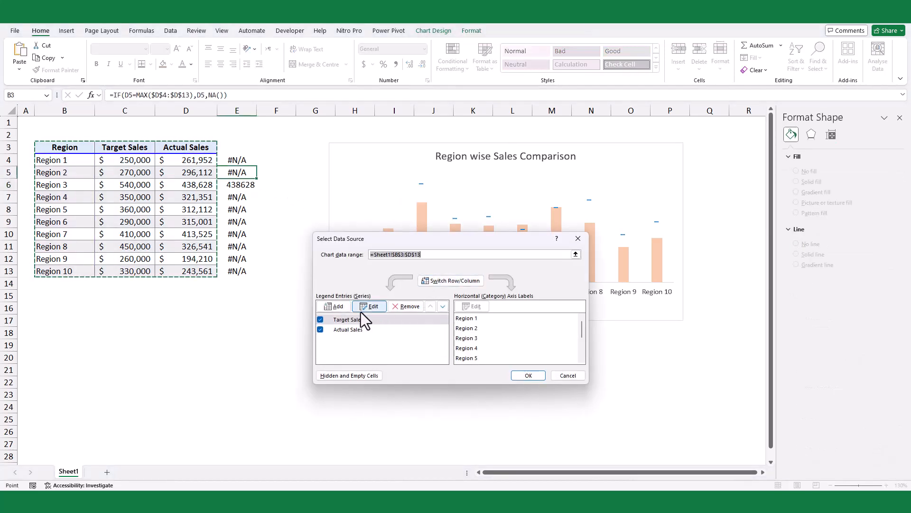
left_click(335, 307)
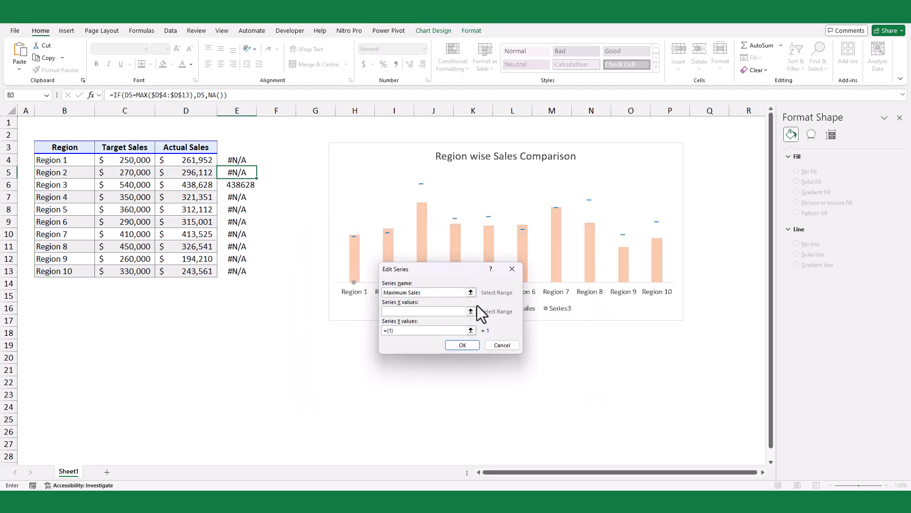
left_click(471, 330)
left_click_drag(236, 160, 244, 270)
left_click(513, 285)
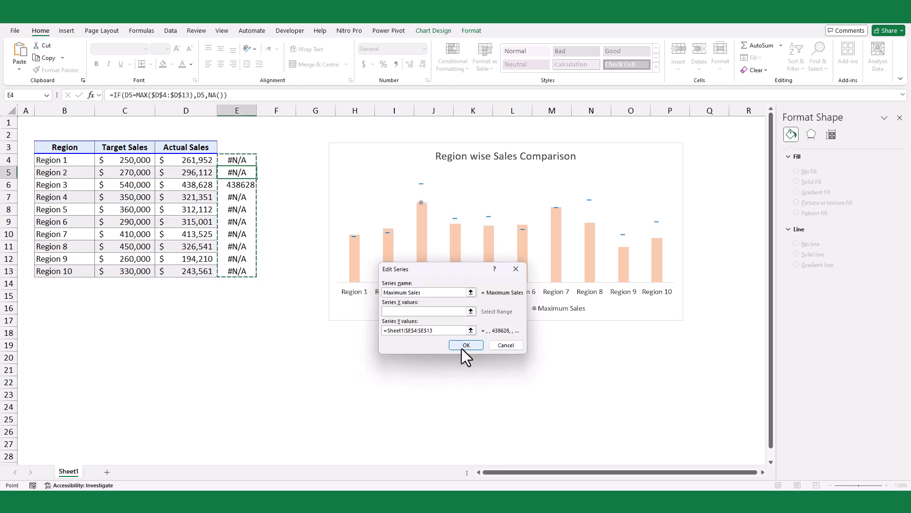
left_click(466, 345)
left_click(528, 376)
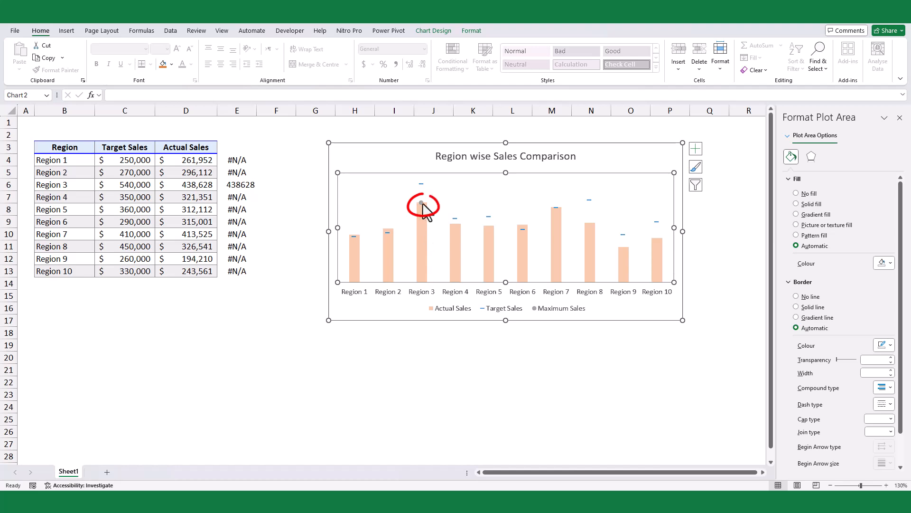
Step: Change the Maximum Sales series from Scatter to a Clustered Column in the combo chart
left_click(420, 203)
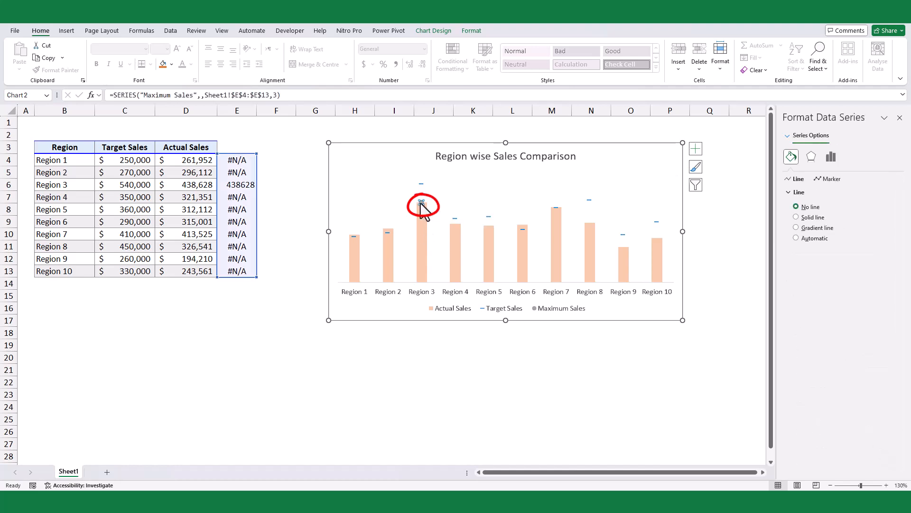
left_click(437, 31)
left_click(528, 67)
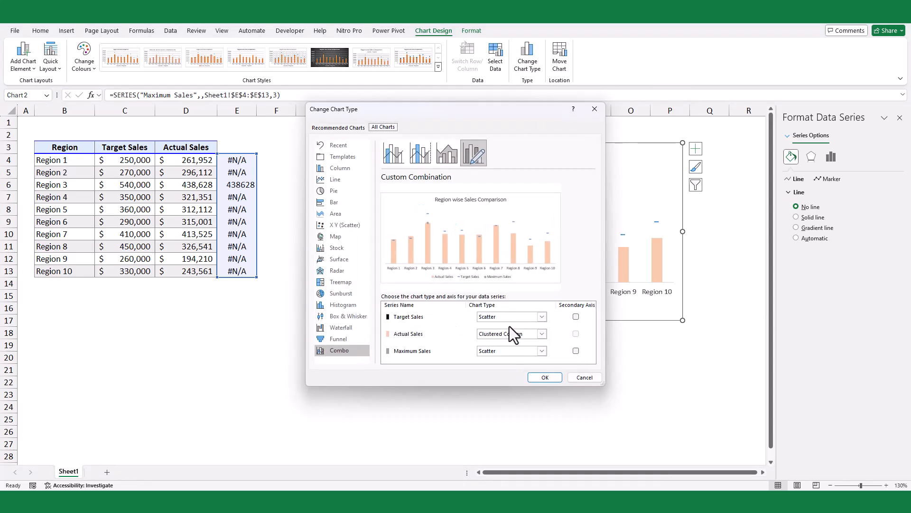
left_click(507, 352)
scroll(488, 267, "up", 5)
left_click(492, 175)
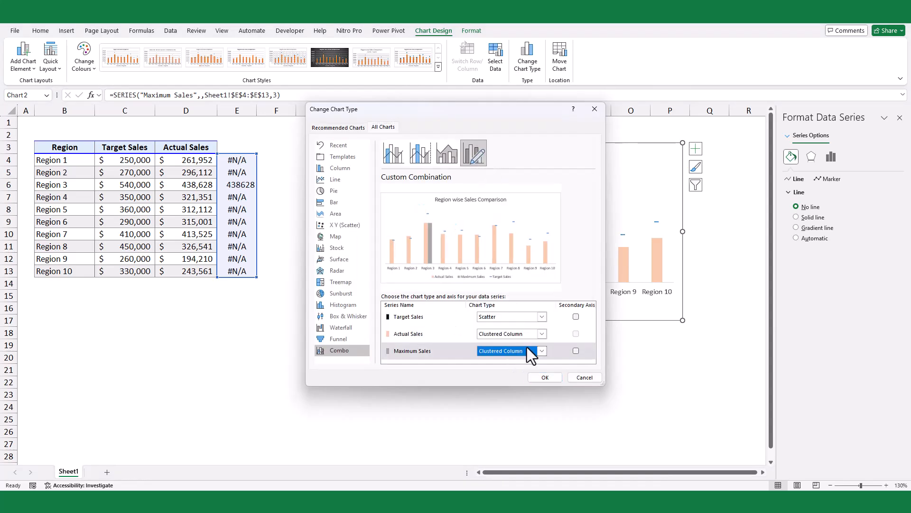
left_click(544, 378)
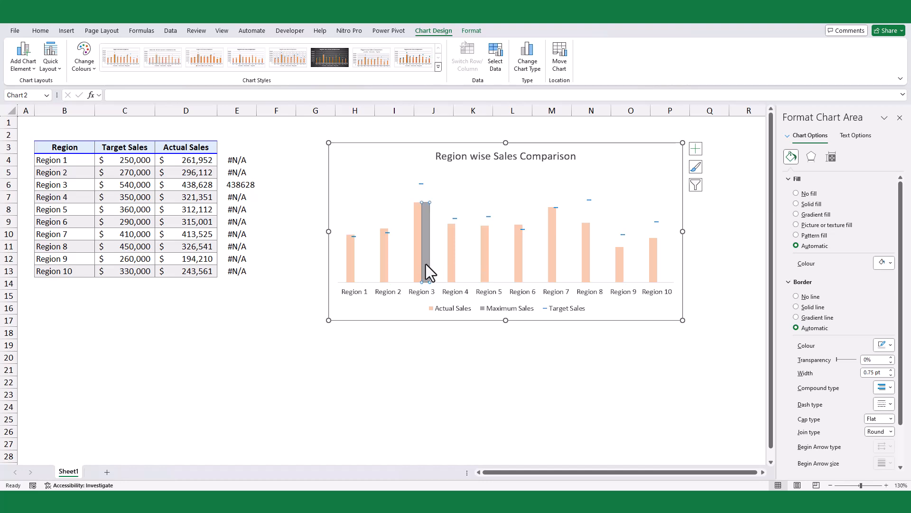
Step: Fill the Maximum Sales column with standard green and set the series overlap to 100%
left_click(426, 264)
left_click(887, 279)
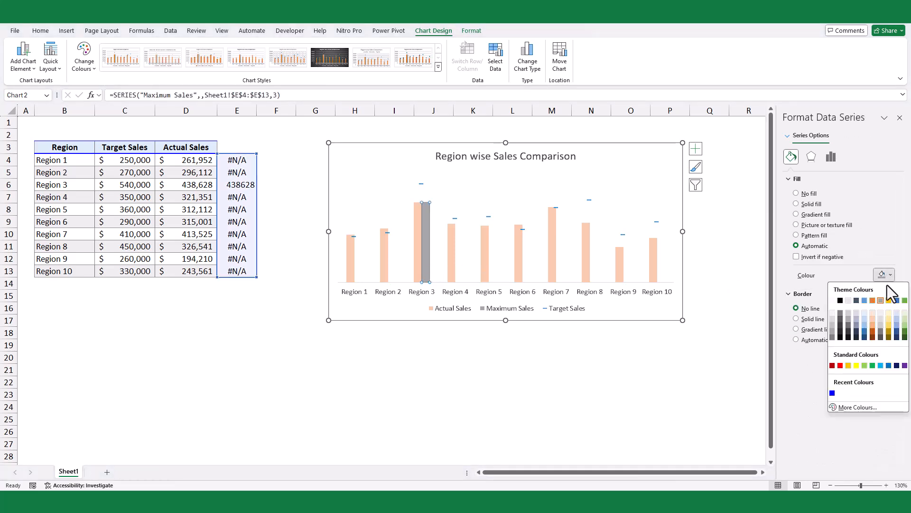
left_click(872, 365)
left_click(831, 157)
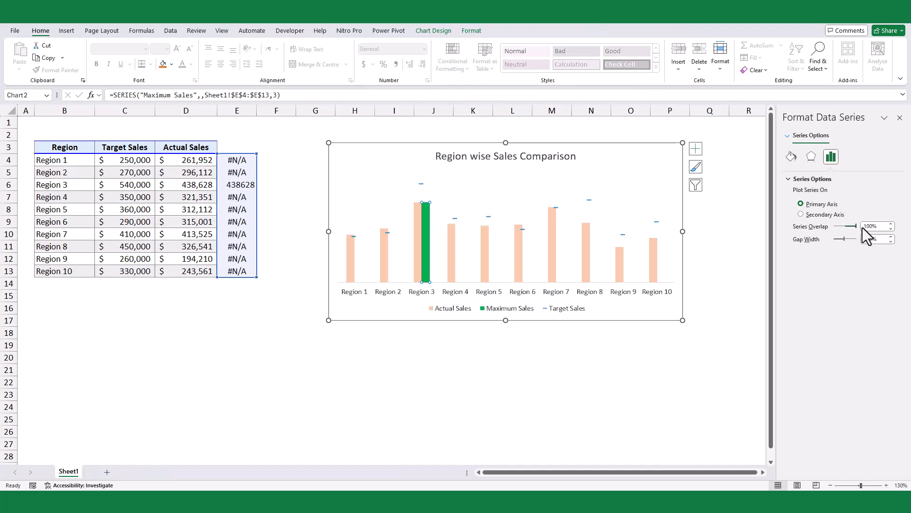
left_click(607, 383)
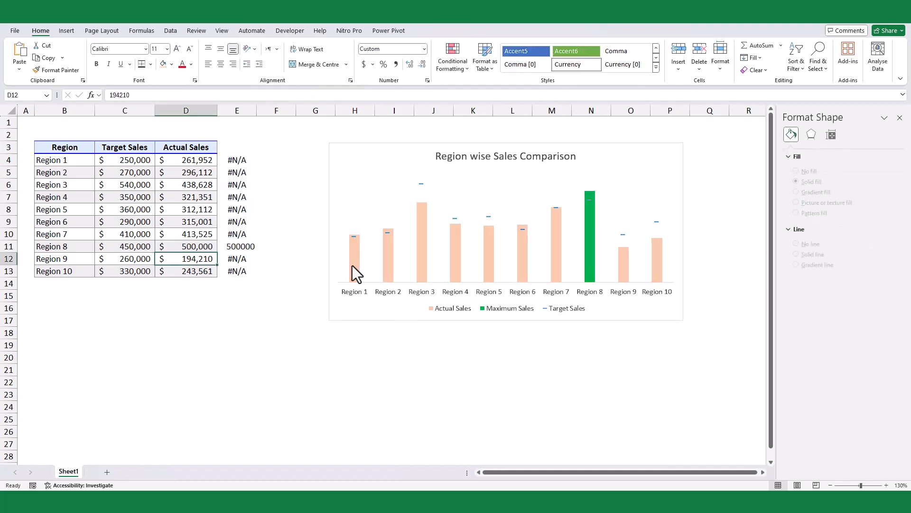
Step: Add data labels to the Actual Sales columns
right_click(351, 266)
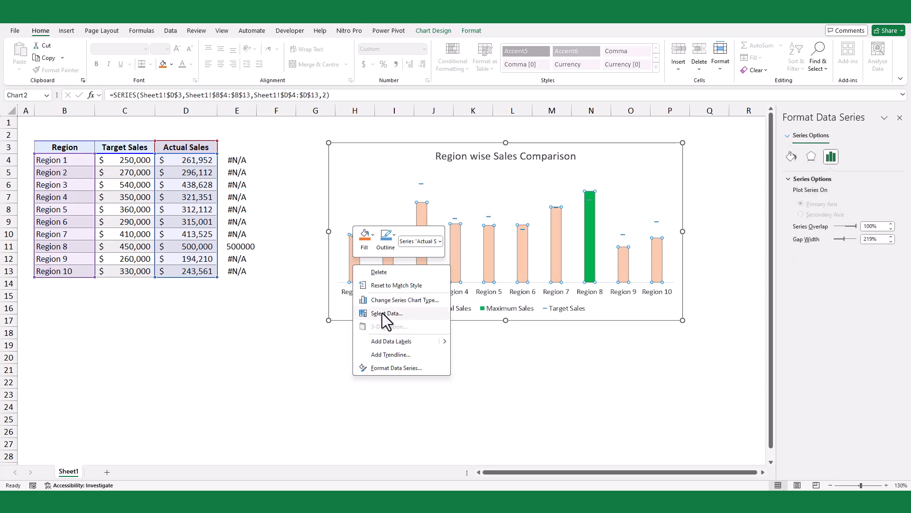
left_click(389, 341)
Step: Set the actual sales of Region 8 to 320,000 and of Region 3 to 365,410
left_click(193, 247)
type("320,000")
key("Return")
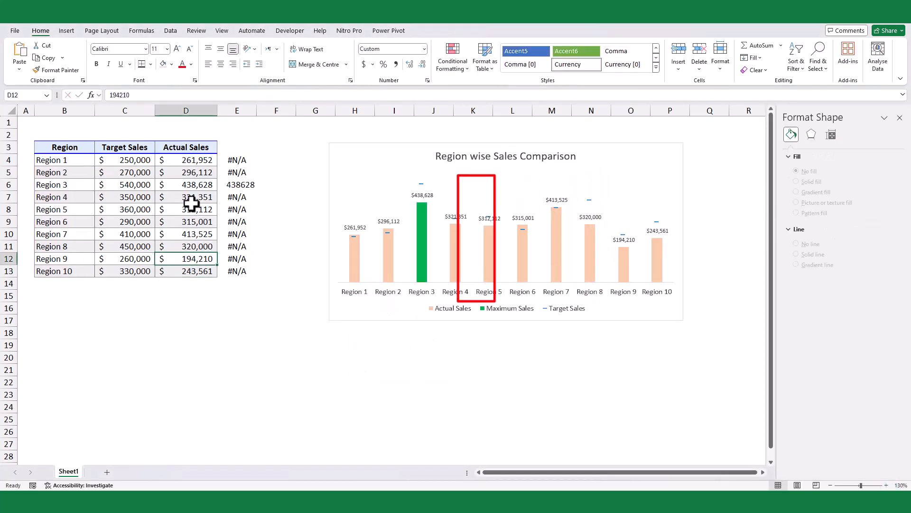
left_click(188, 184)
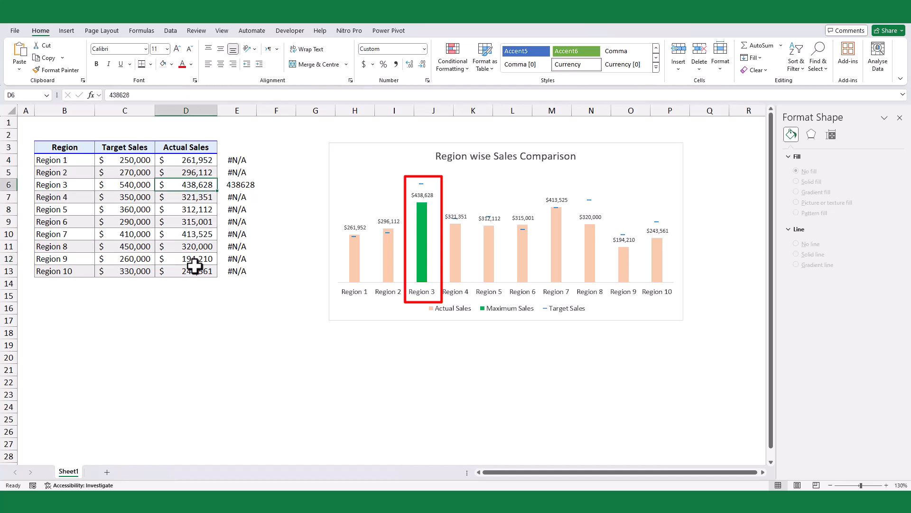
type("365,410")
key("Return")
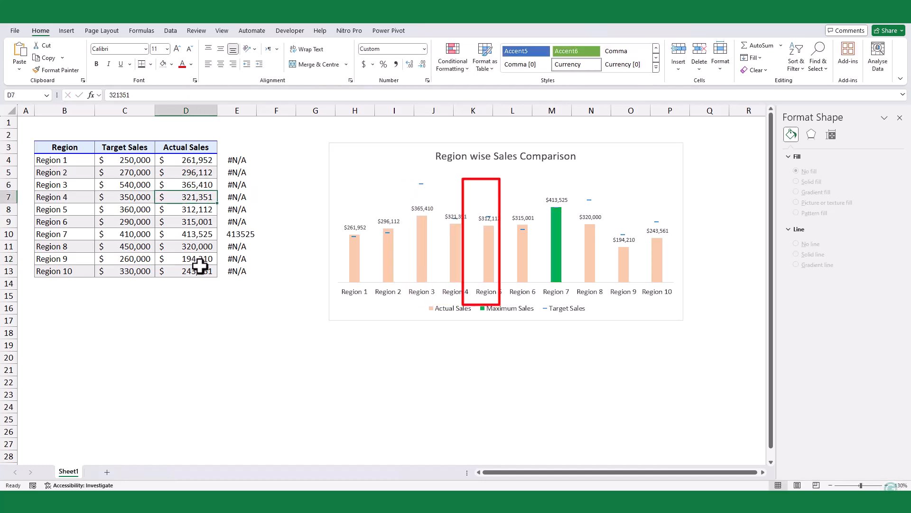
Step: Hide the helper values in E4:E13 by setting their font colour to white
left_click_drag(237, 160, 244, 271)
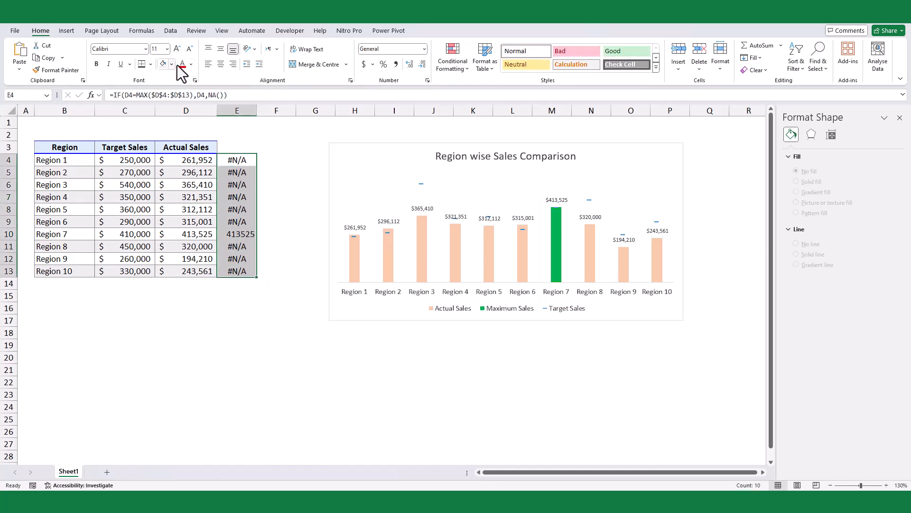
left_click(190, 64)
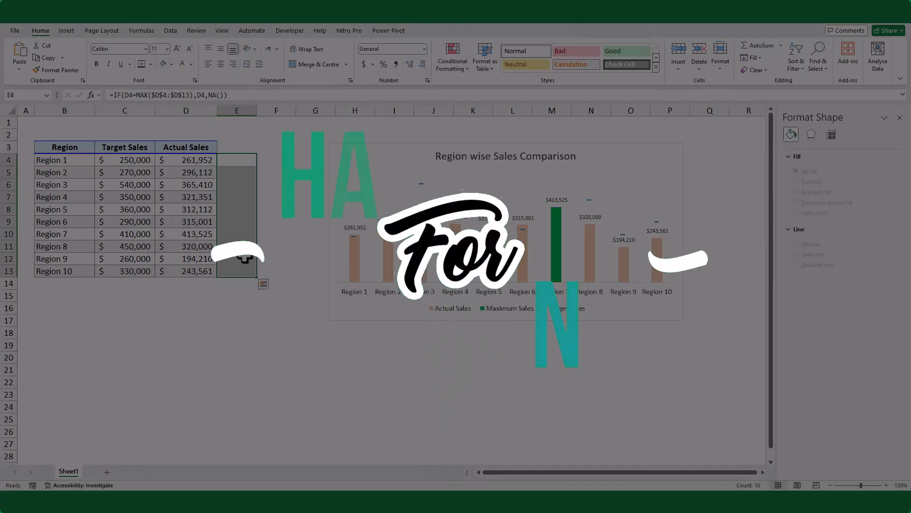
left_click(186, 236)
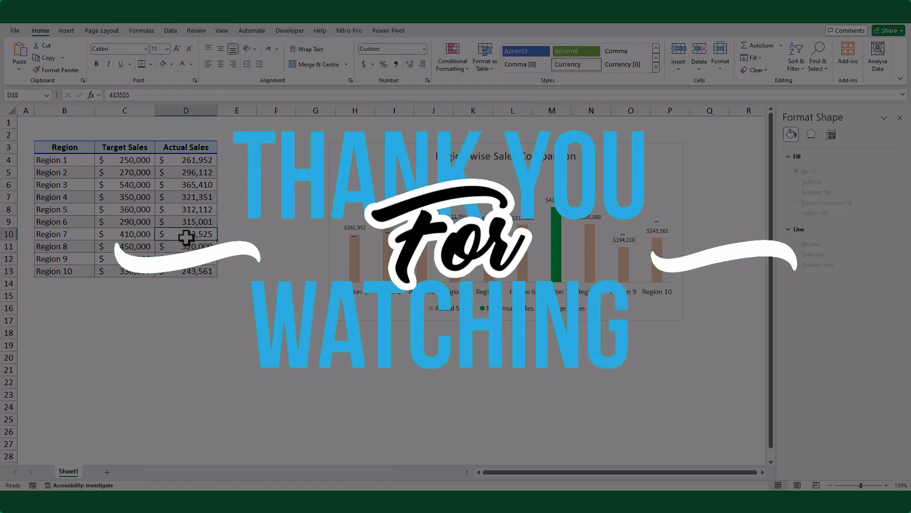
left_click(175, 163)
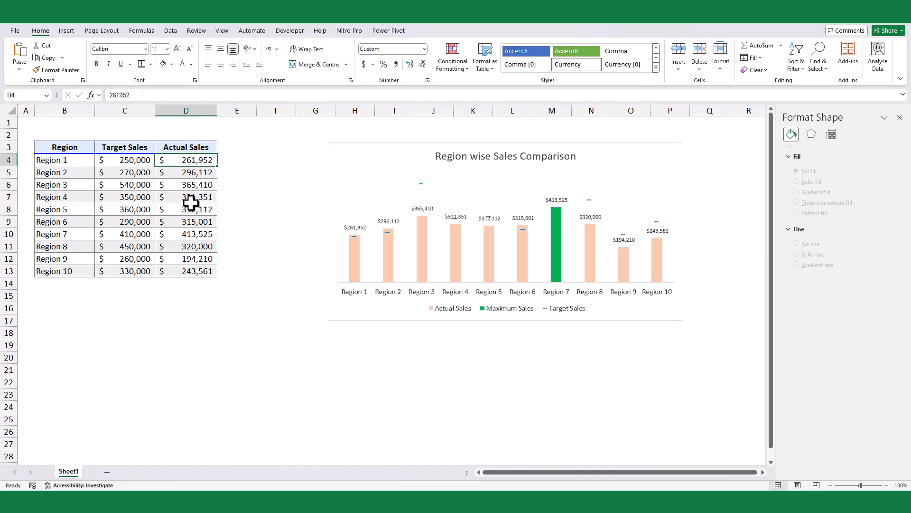
type("45")
key("Escape")
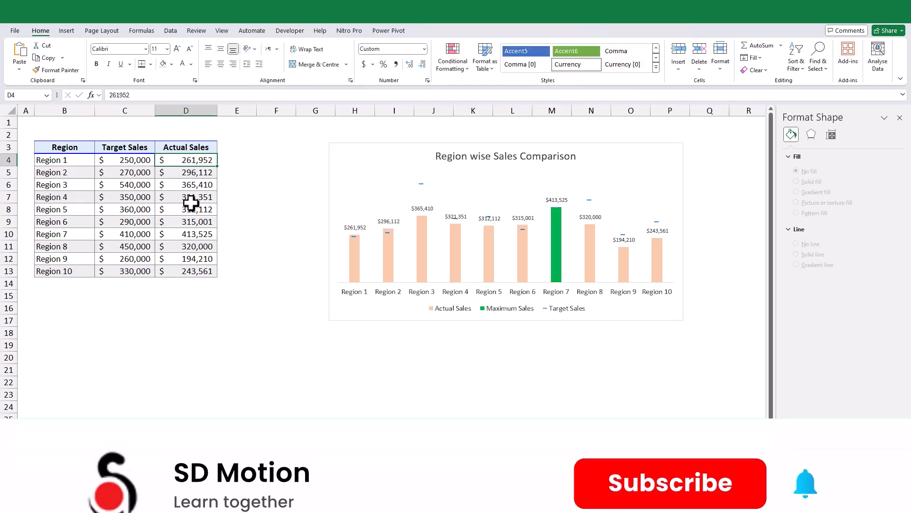
left_click(190, 185)
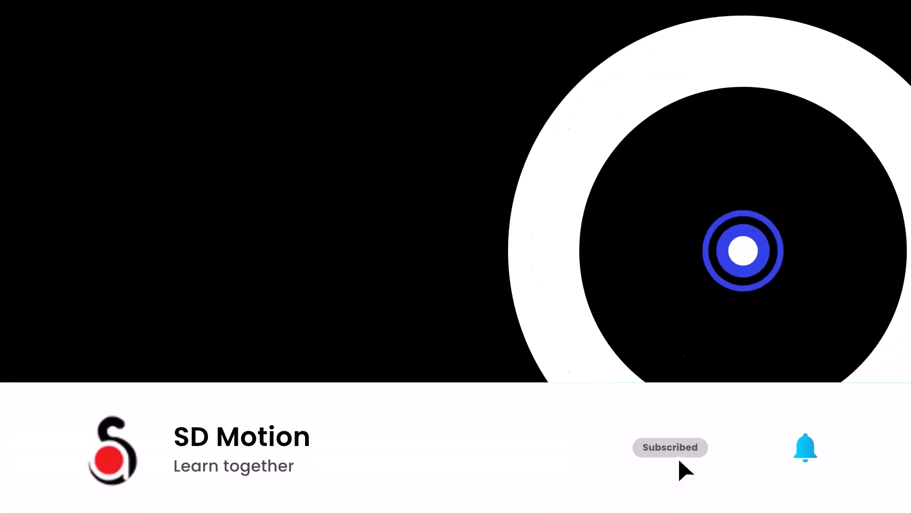